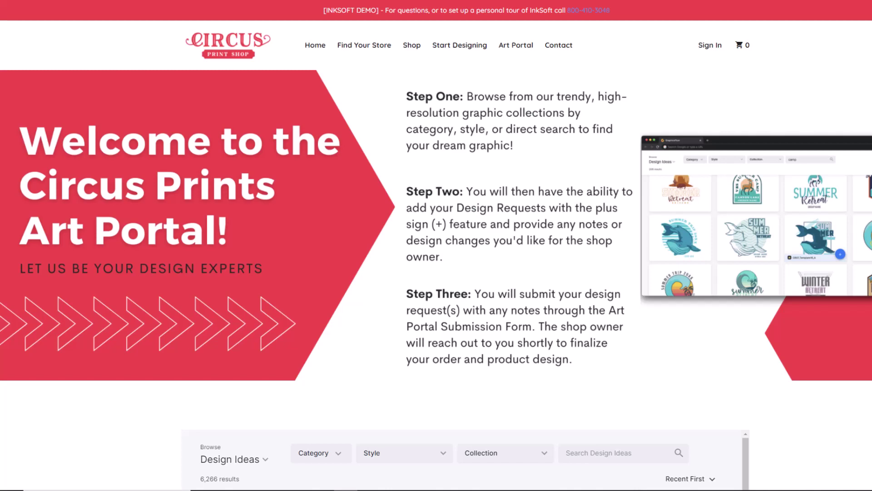
Step: Scroll down through the Design Ideas gallery of 6,266 results
{"action": "scroll", "coordinate": [437, 255], "scroll_direction": "down", "scroll_amount": 5}
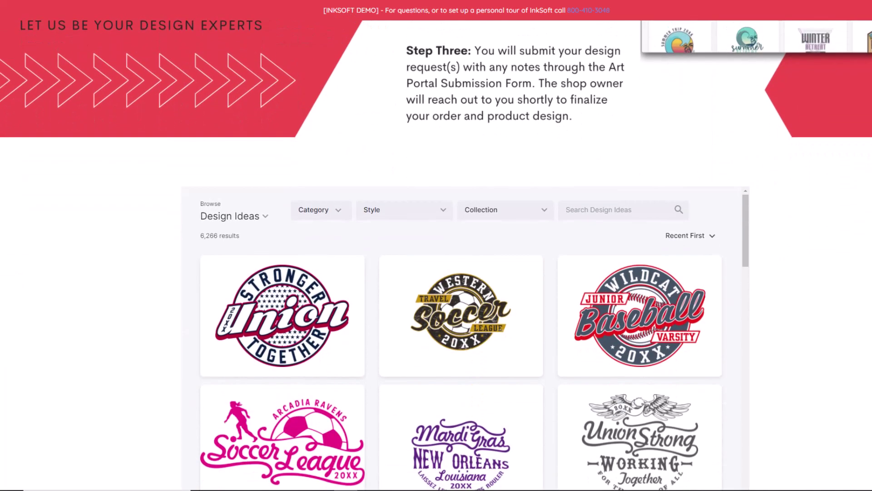
{"action": "scroll", "coordinate": [436, 254], "scroll_direction": "down", "scroll_amount": 3}
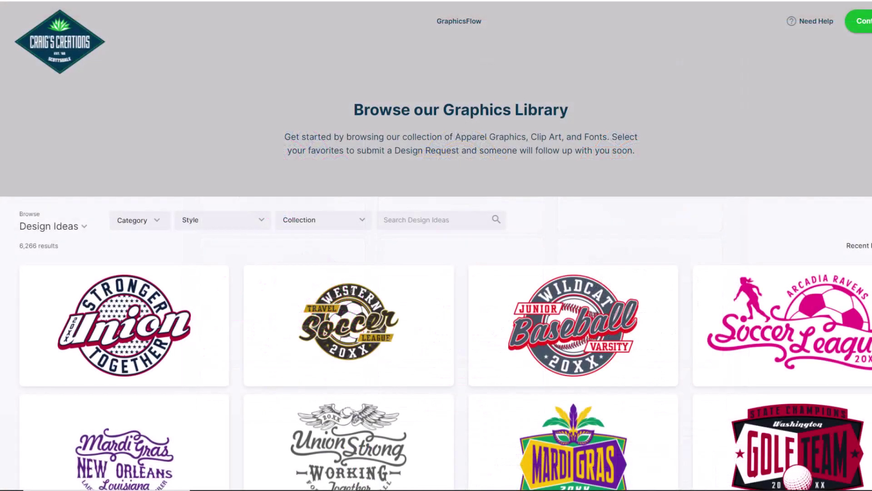
{"action": "scroll", "coordinate": [436, 254], "scroll_direction": "down", "scroll_amount": 5}
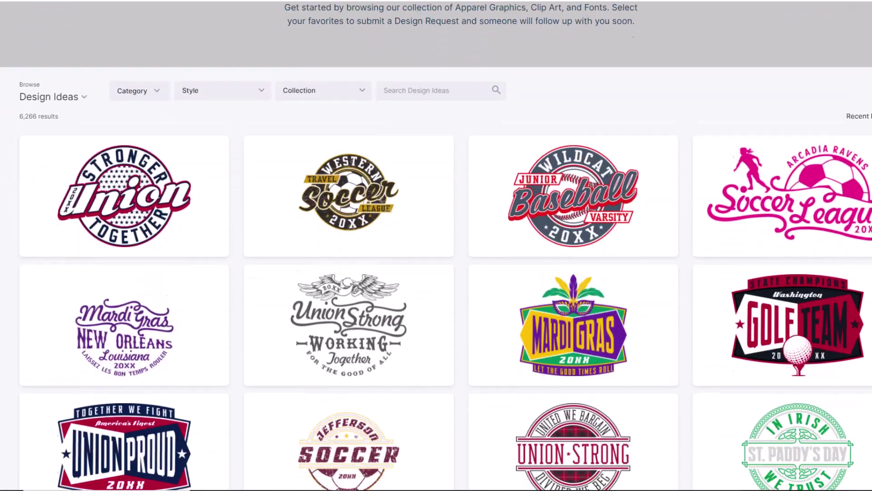
{"action": "scroll", "coordinate": [437, 277], "scroll_direction": "down", "scroll_amount": 6}
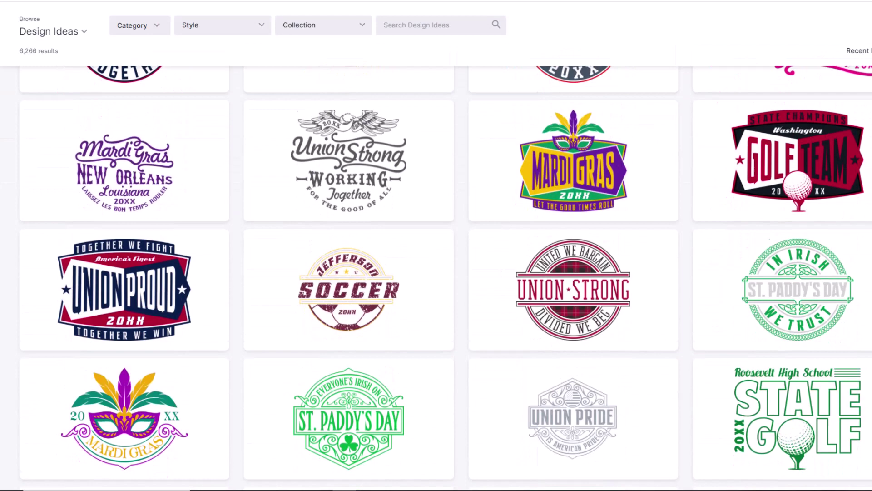
{"action": "scroll", "coordinate": [436, 277], "scroll_direction": "down", "scroll_amount": 4}
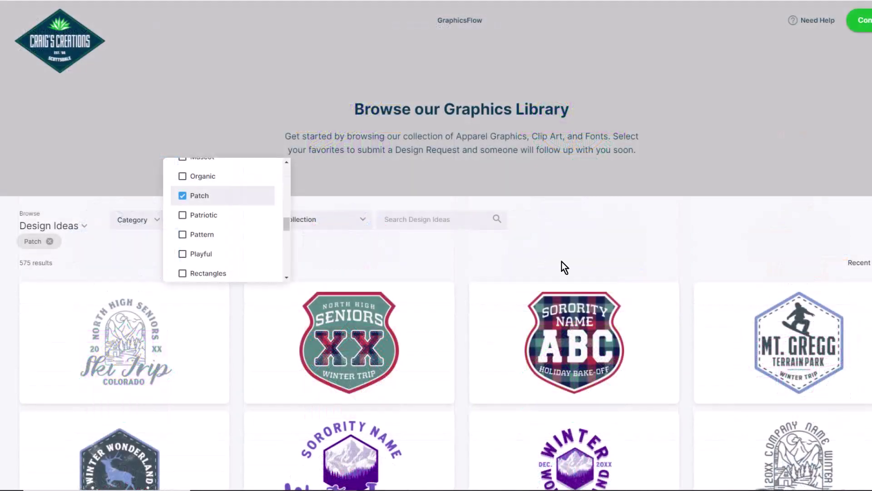
Step: Request the Cascades Pool Service patch with a pasted note asking for Premier Welding changes
{"action": "left_click", "coordinate": [562, 262]}
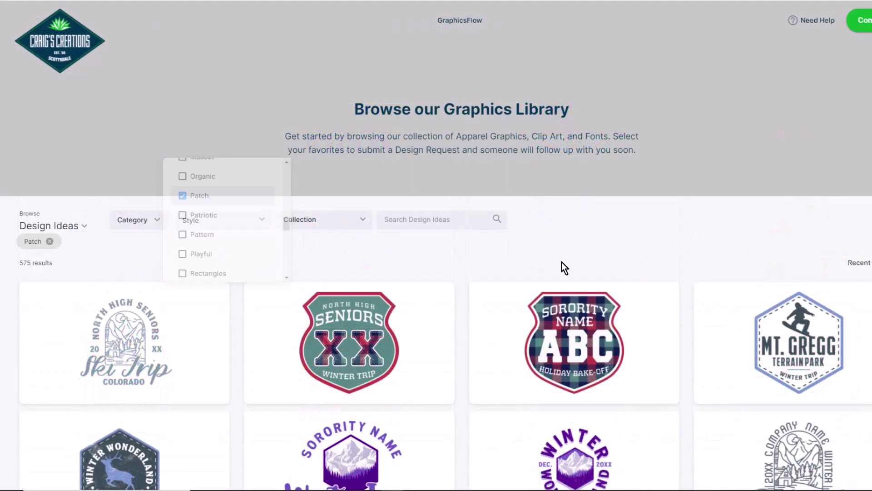
{"action": "scroll", "coordinate": [561, 261], "scroll_direction": "down", "scroll_amount": 3}
{"action": "scroll", "coordinate": [562, 261], "scroll_direction": "down", "scroll_amount": 5}
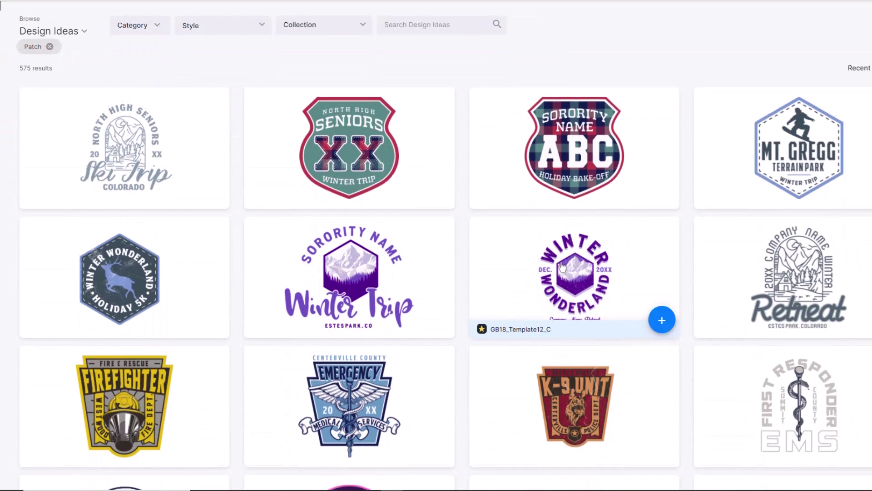
{"action": "scroll", "coordinate": [562, 266], "scroll_direction": "down", "scroll_amount": 7}
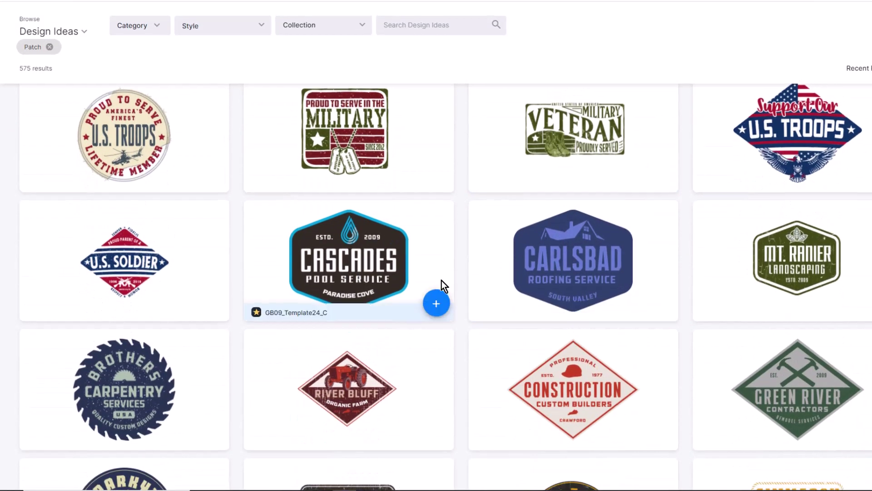
{"action": "left_click", "coordinate": [439, 292]}
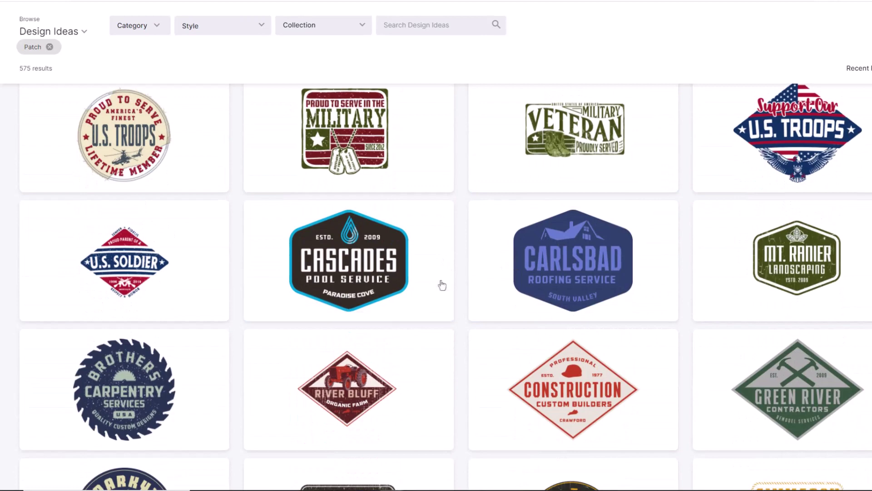
{"action": "type", "text": "Can you change this to Premier Welding Service Established 2001, Tempe Arizona, our corporate colors are Burgundy, Black and Grey"}
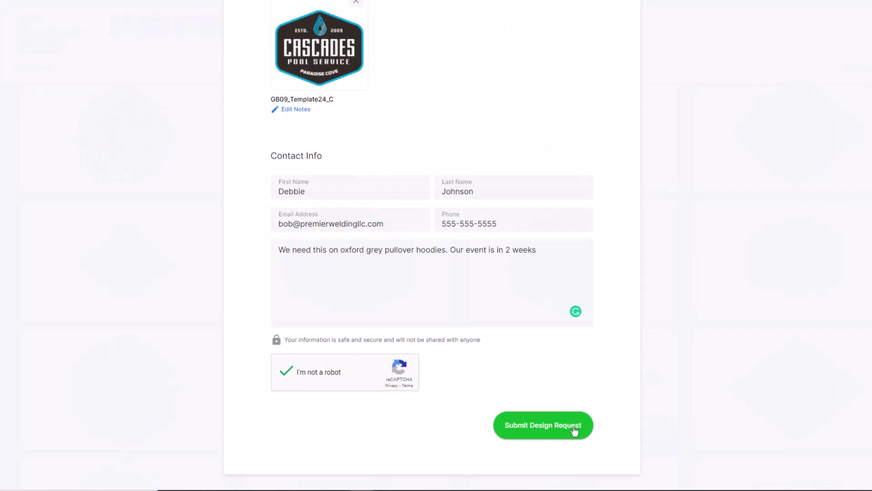
{"action": "left_click", "coordinate": [574, 430]}
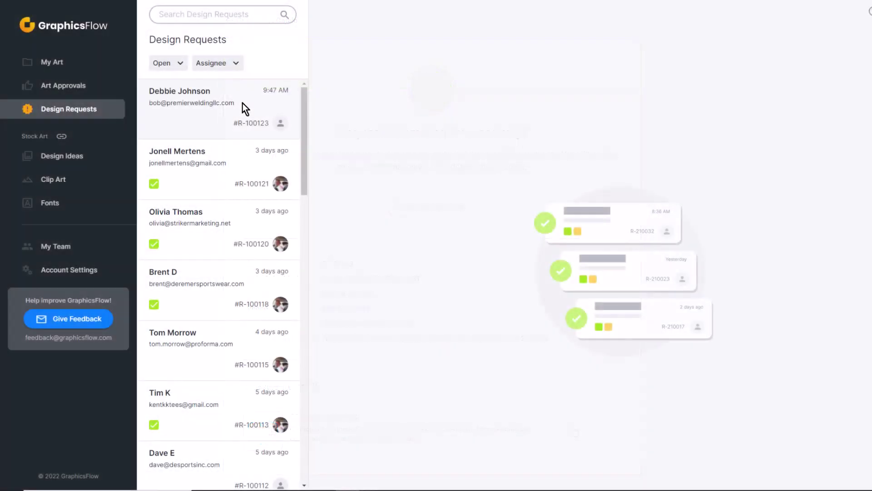
Step: Open the 9:47 AM request and bring up the actions menu for GB09_Template24_C
{"action": "left_click", "coordinate": [243, 104]}
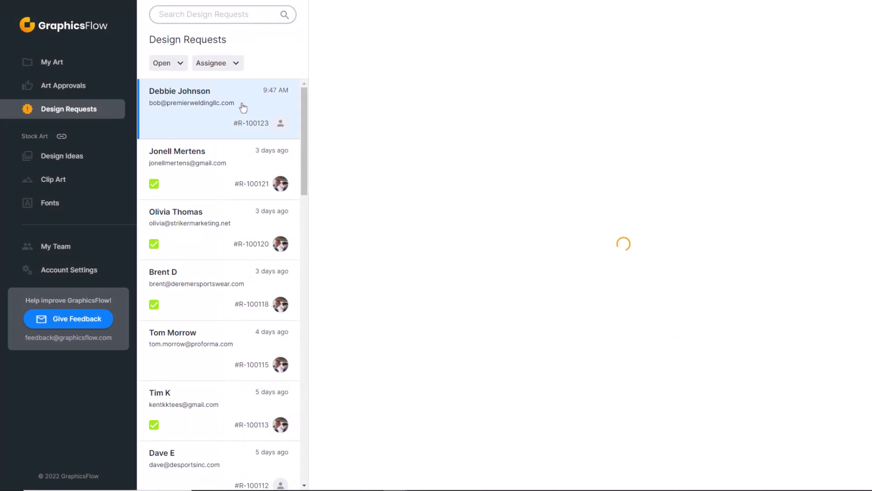
{"action": "scroll", "coordinate": [640, 255], "scroll_direction": "down", "scroll_amount": 2}
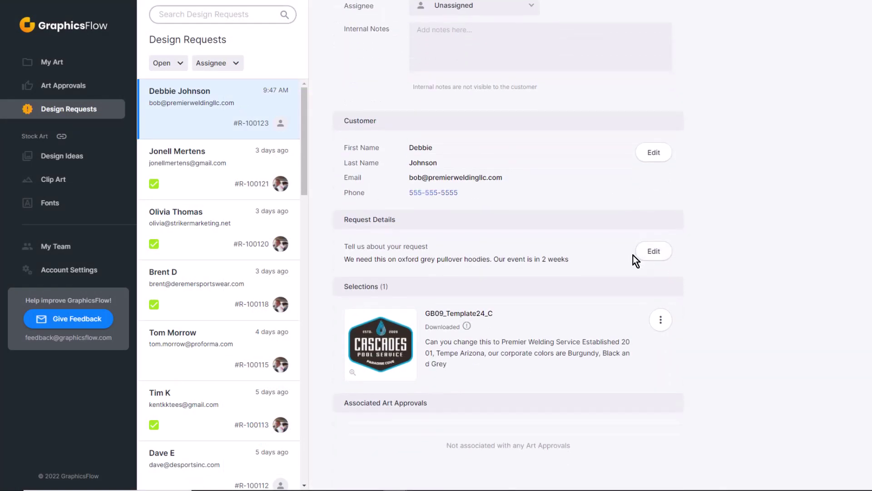
{"action": "scroll", "coordinate": [666, 227], "scroll_direction": "down", "scroll_amount": 2}
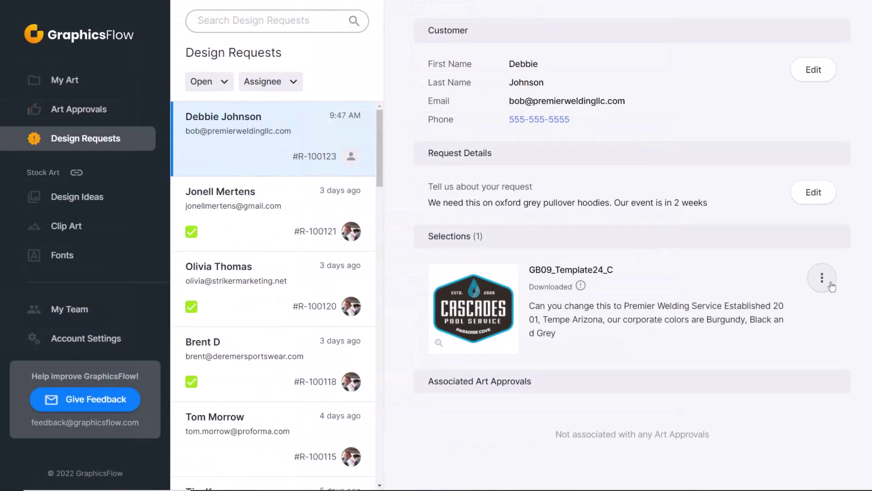
{"action": "left_click", "coordinate": [830, 282]}
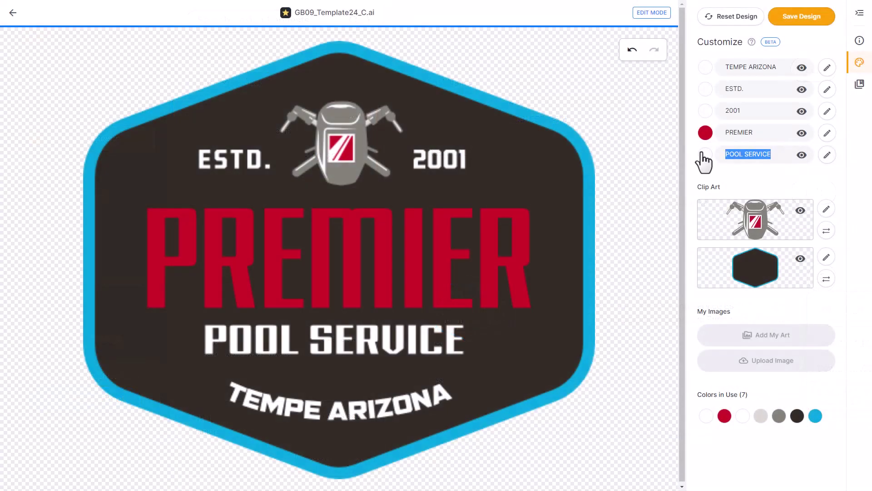
Step: Change the service line to WELDING SERVICE and recolor the blue hexagon border red
{"action": "type", "text": "WELDING SERVICE"}
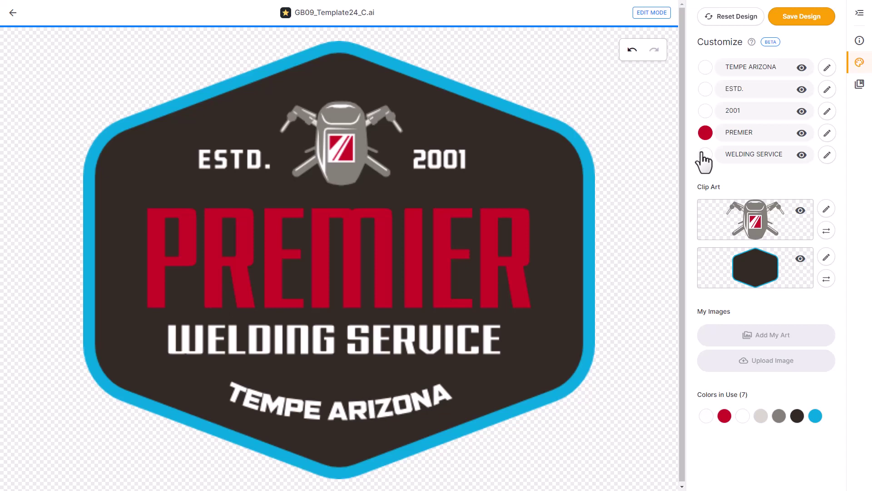
{"action": "left_click", "coordinate": [815, 417]}
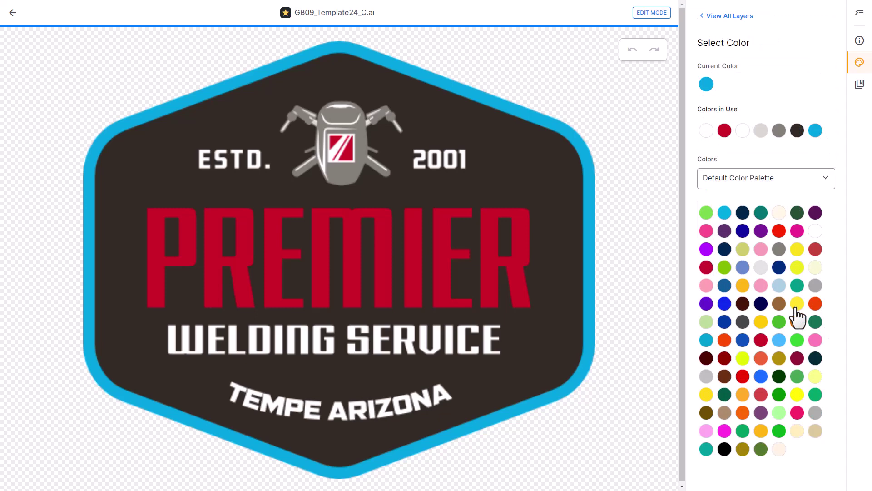
{"action": "left_click", "coordinate": [761, 340]}
{"action": "left_click", "coordinate": [805, 476]}
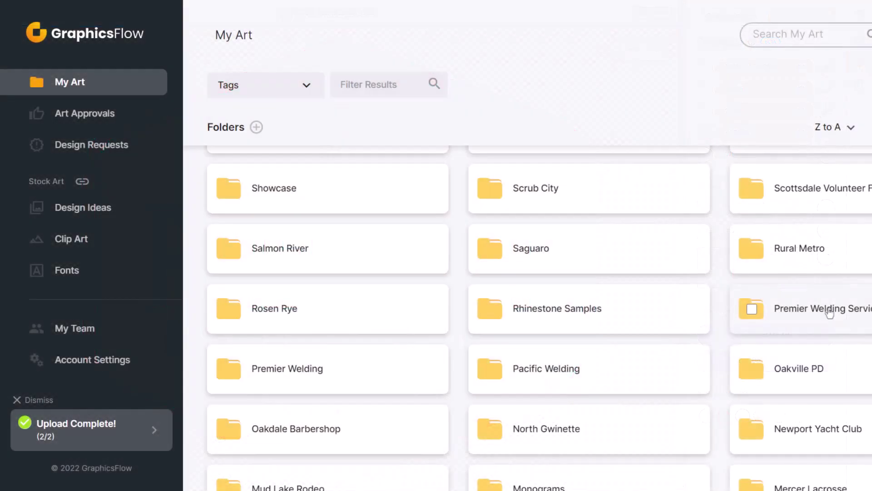
Step: View the Premier Welding patch art, then filter My Art by 'Premier'
{"action": "left_click", "coordinate": [829, 313]}
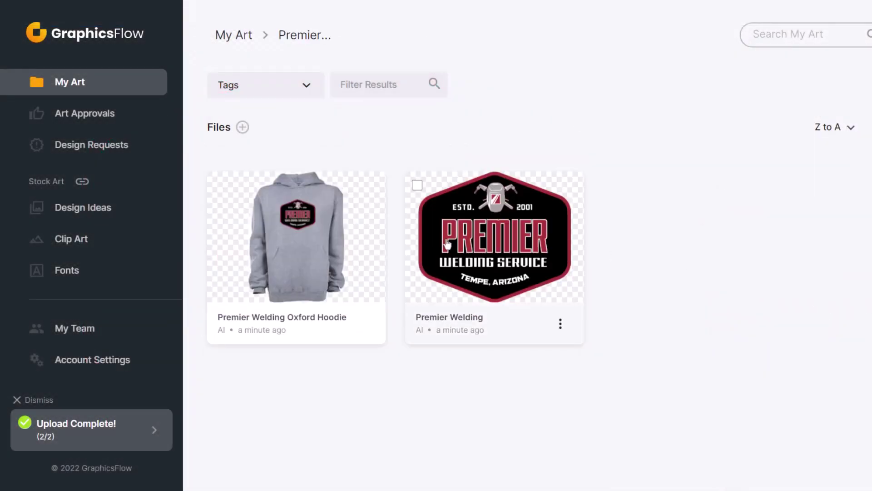
{"action": "left_click", "coordinate": [483, 221]}
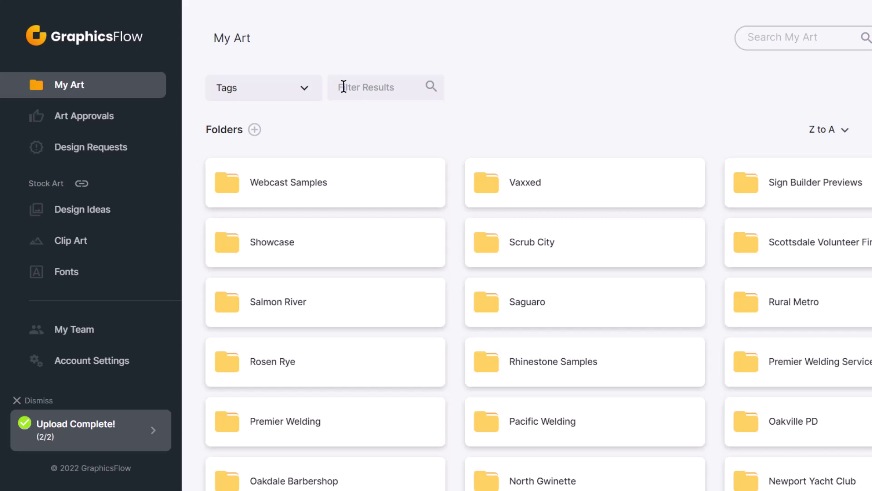
{"action": "left_click", "coordinate": [343, 86]}
{"action": "type", "text": "Premier Welding Service"}
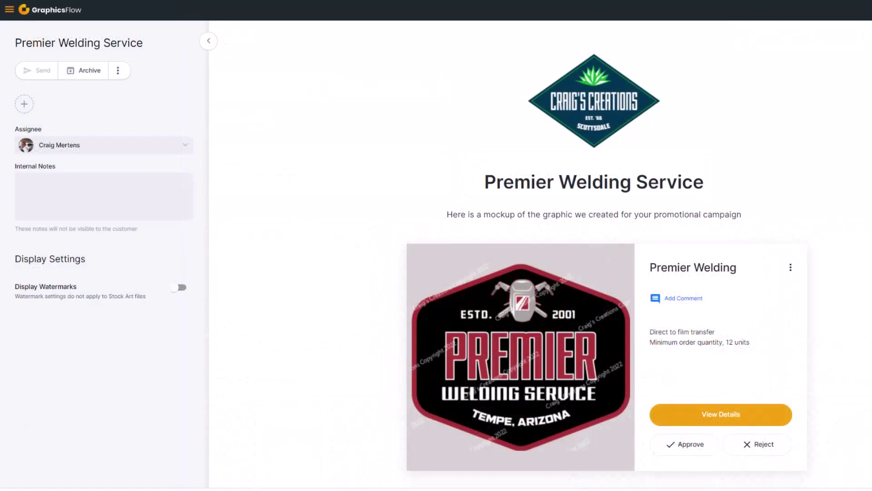
Step: Approve the Oxford Hoodie mockup, agreeing to the terms and conditions
{"action": "scroll", "coordinate": [606, 255], "scroll_direction": "down", "scroll_amount": 5}
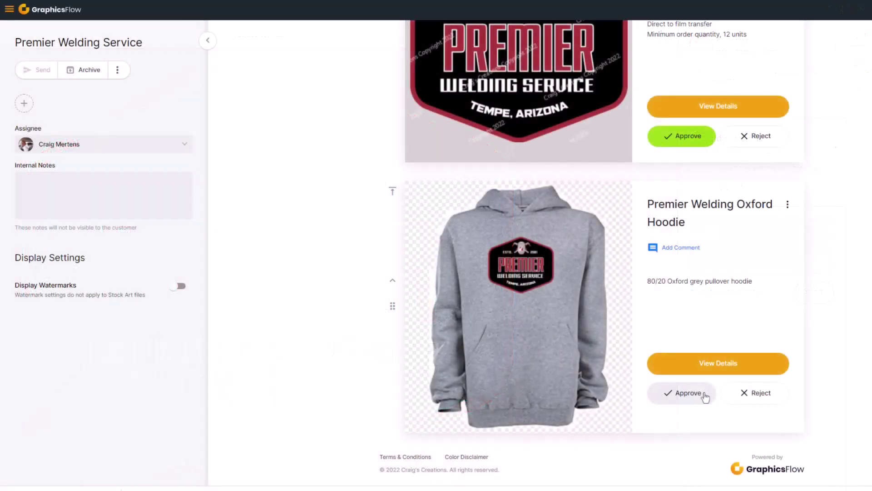
{"action": "left_click", "coordinate": [689, 393]}
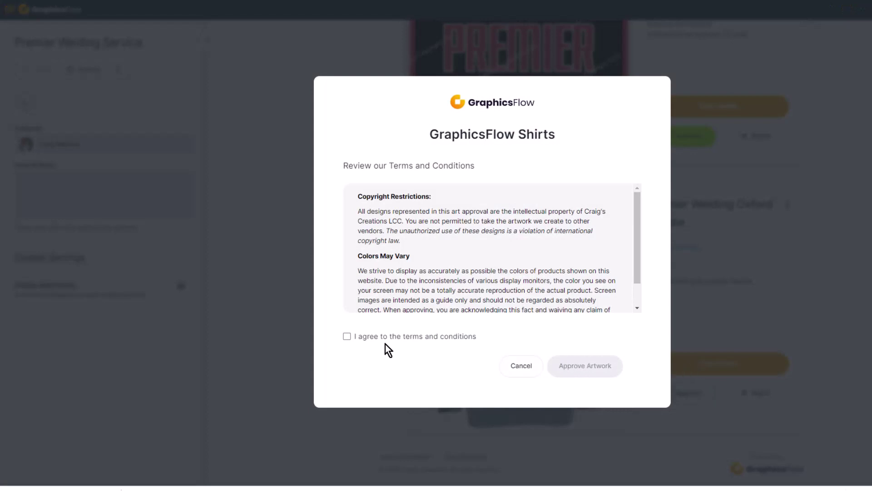
{"action": "left_click", "coordinate": [347, 337]}
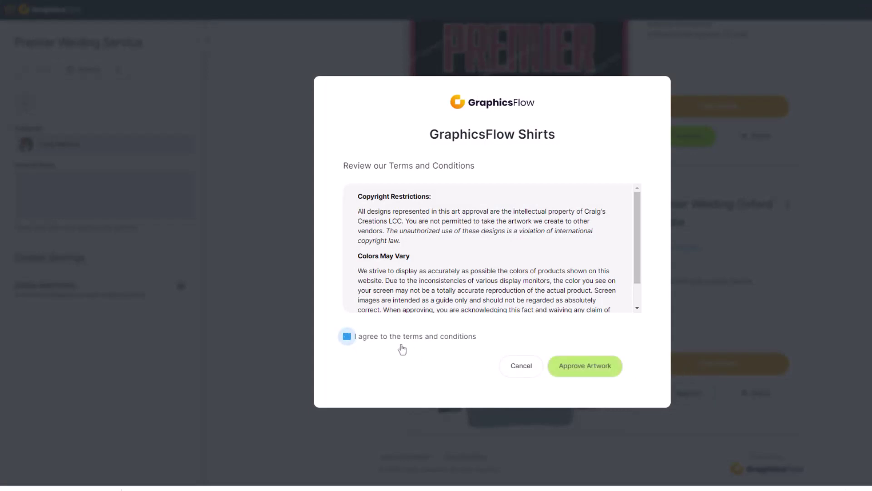
{"action": "left_click", "coordinate": [589, 371]}
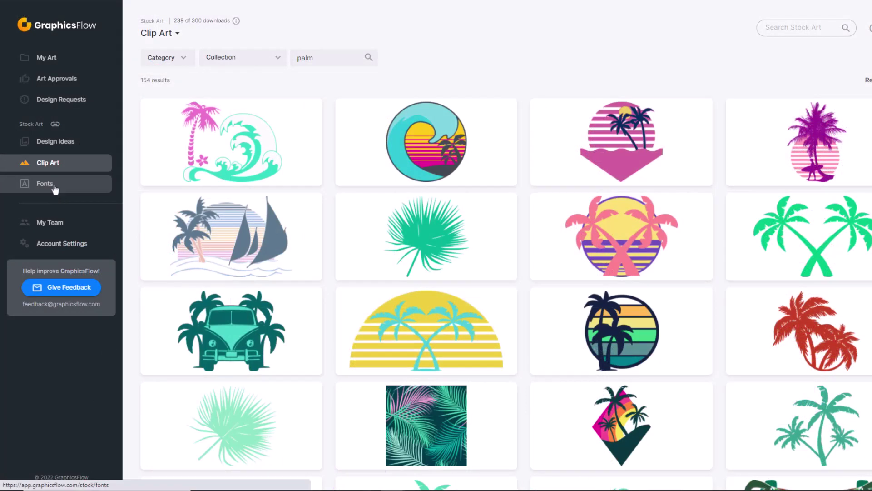
Step: Browse the stock fonts, then filter Design Ideas by 'GB16' to 72 designs
{"action": "left_click", "coordinate": [54, 184]}
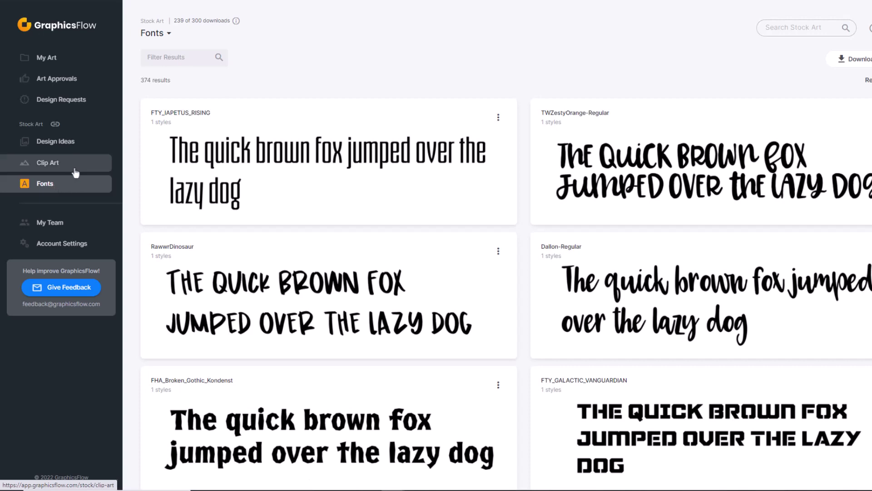
{"action": "left_click", "coordinate": [64, 141]}
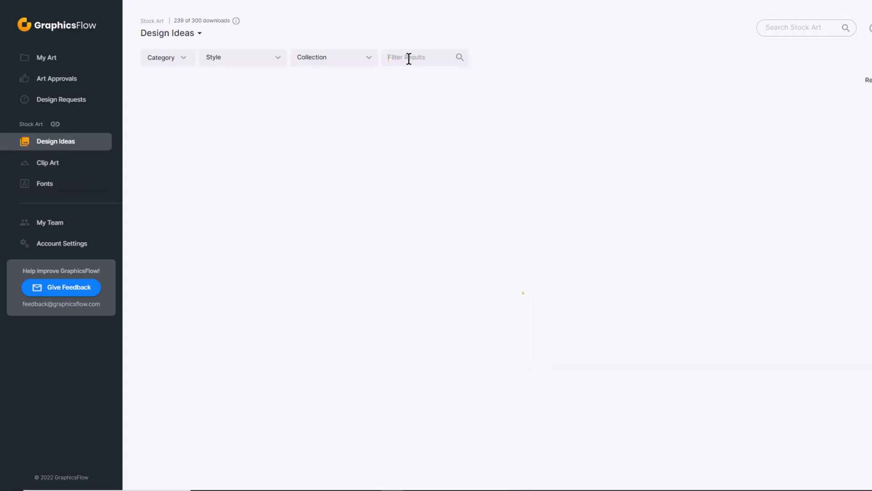
{"action": "type", "text": "GB16"}
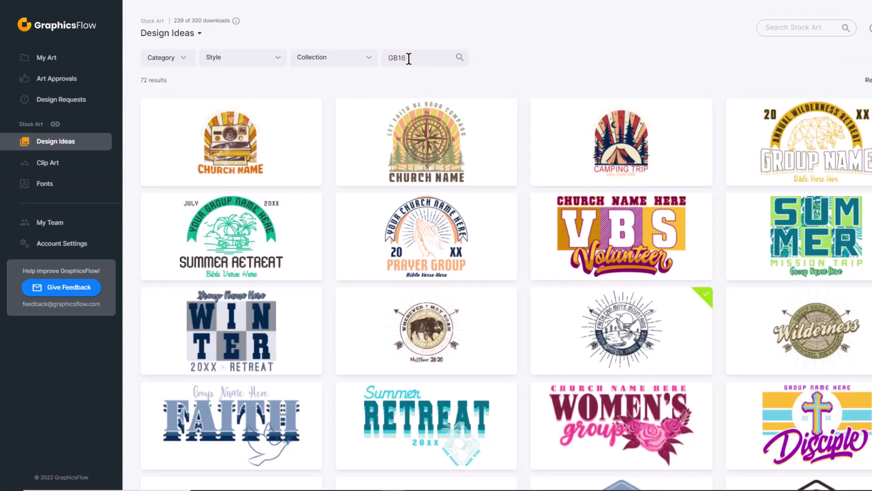